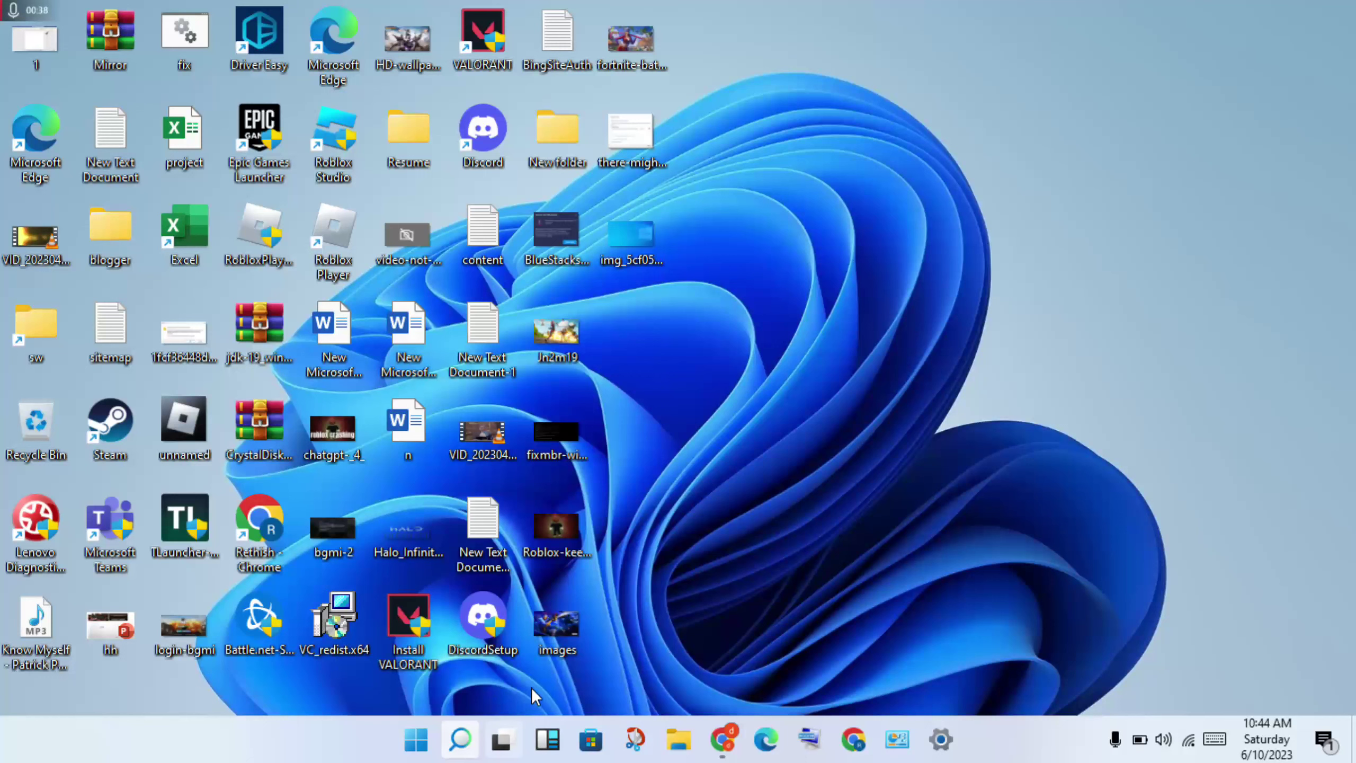
- Search Windows for "device manager" and open Device Manager
left_click(471, 748)
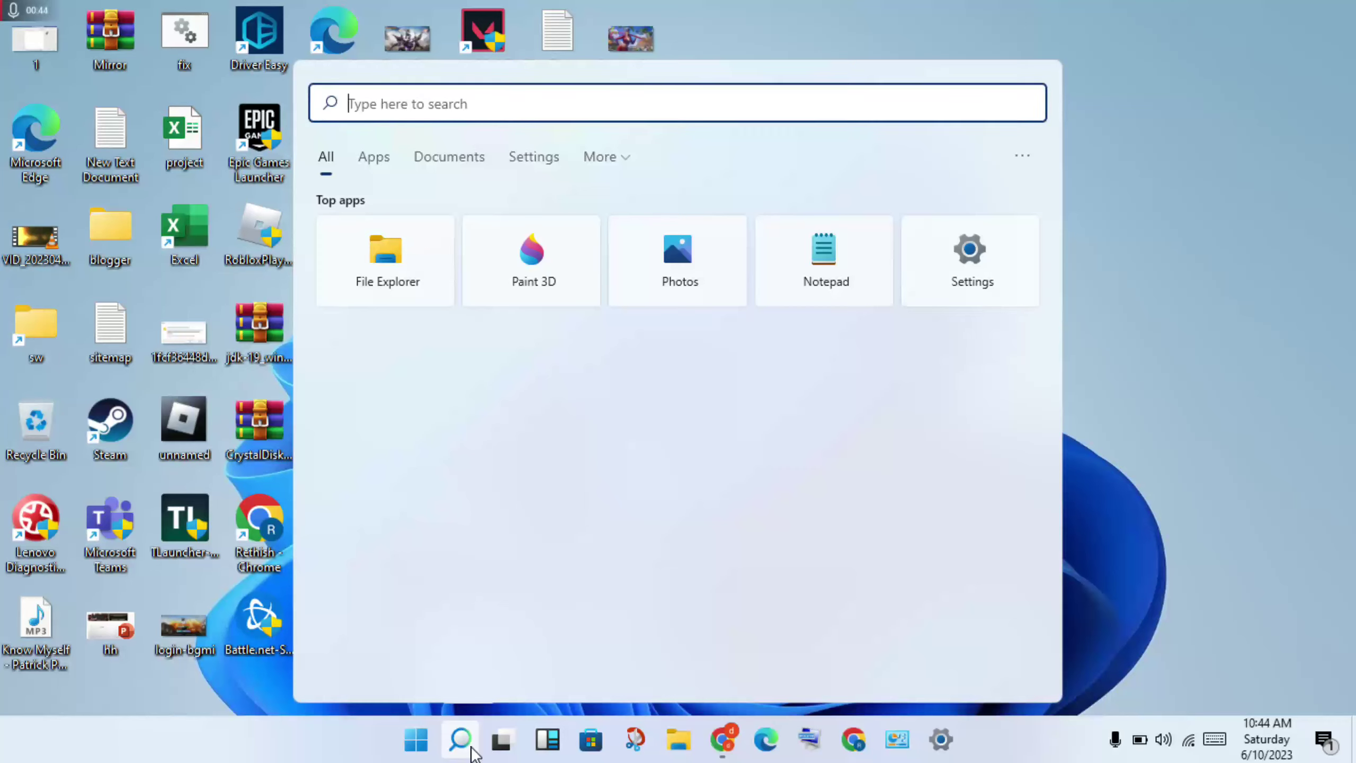
type("device")
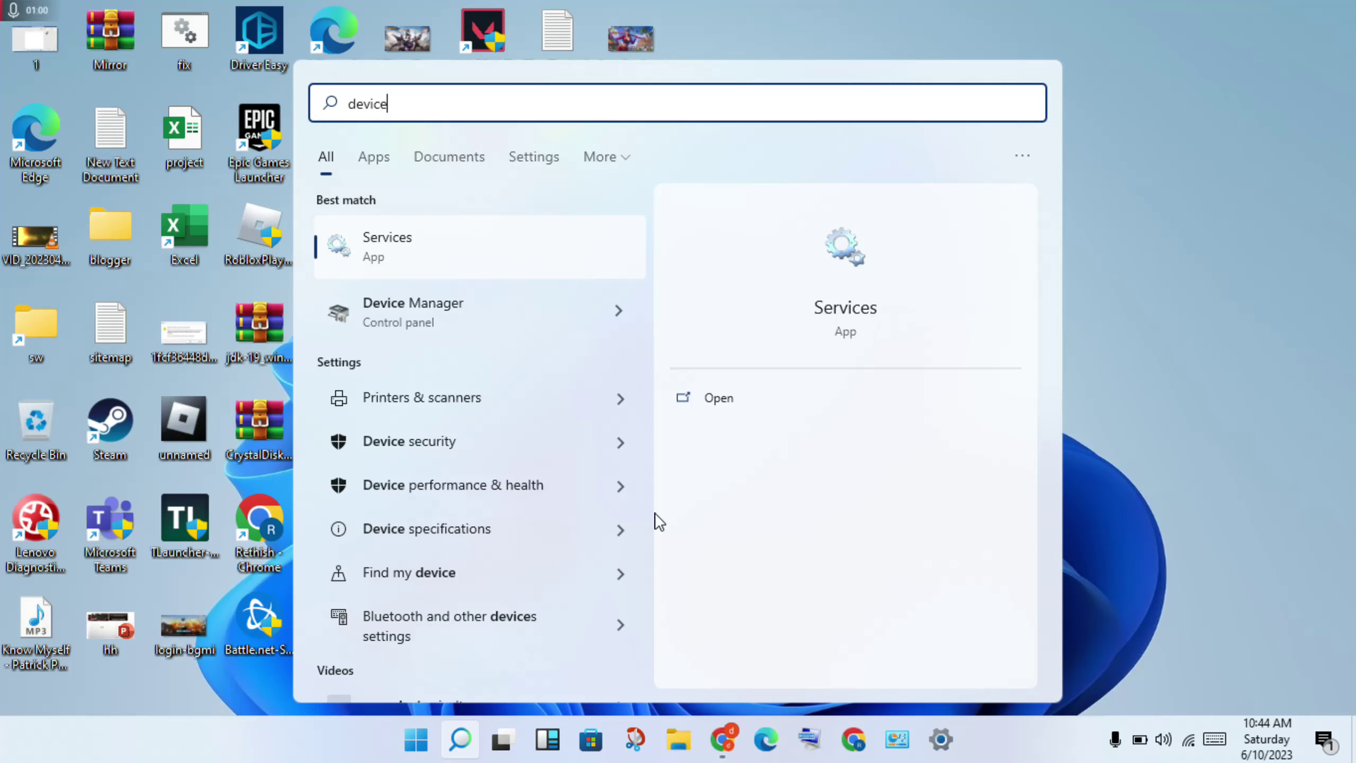
type("manager")
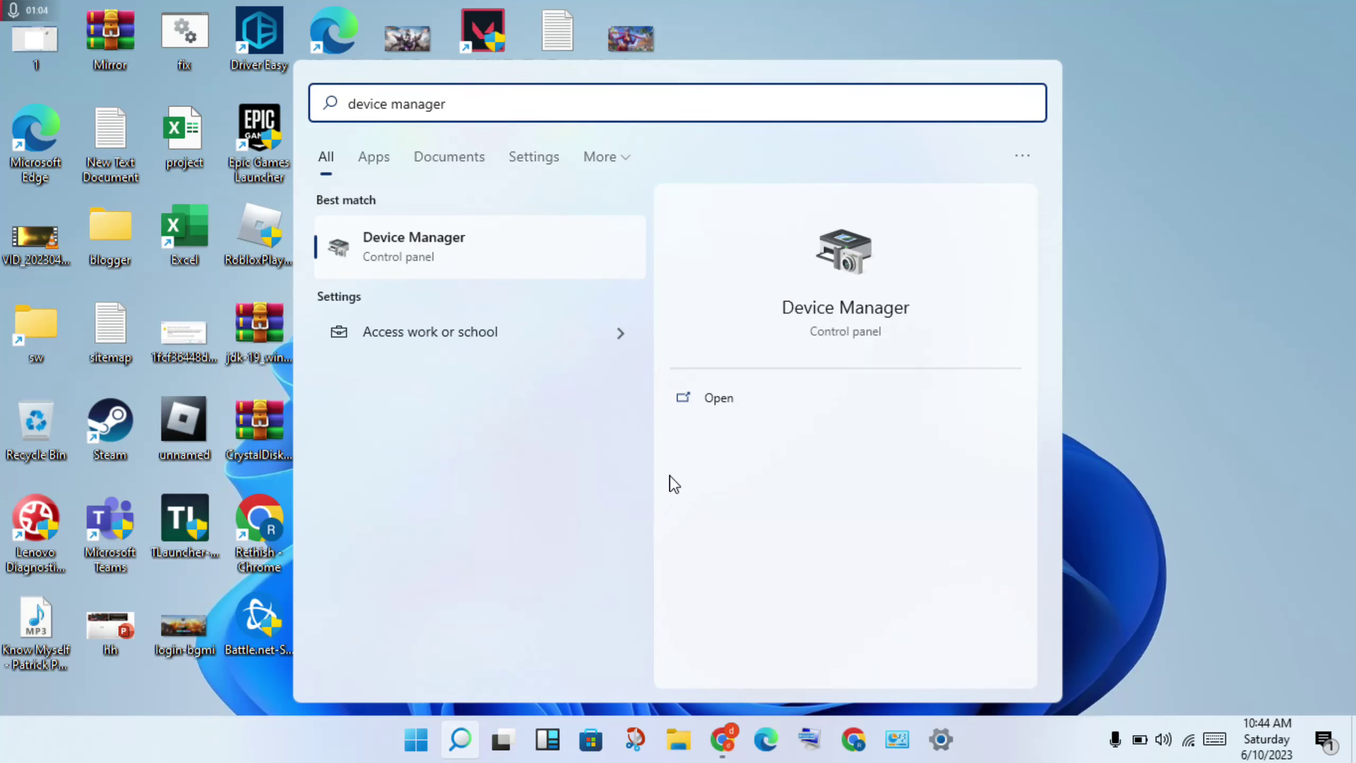
left_click(725, 397)
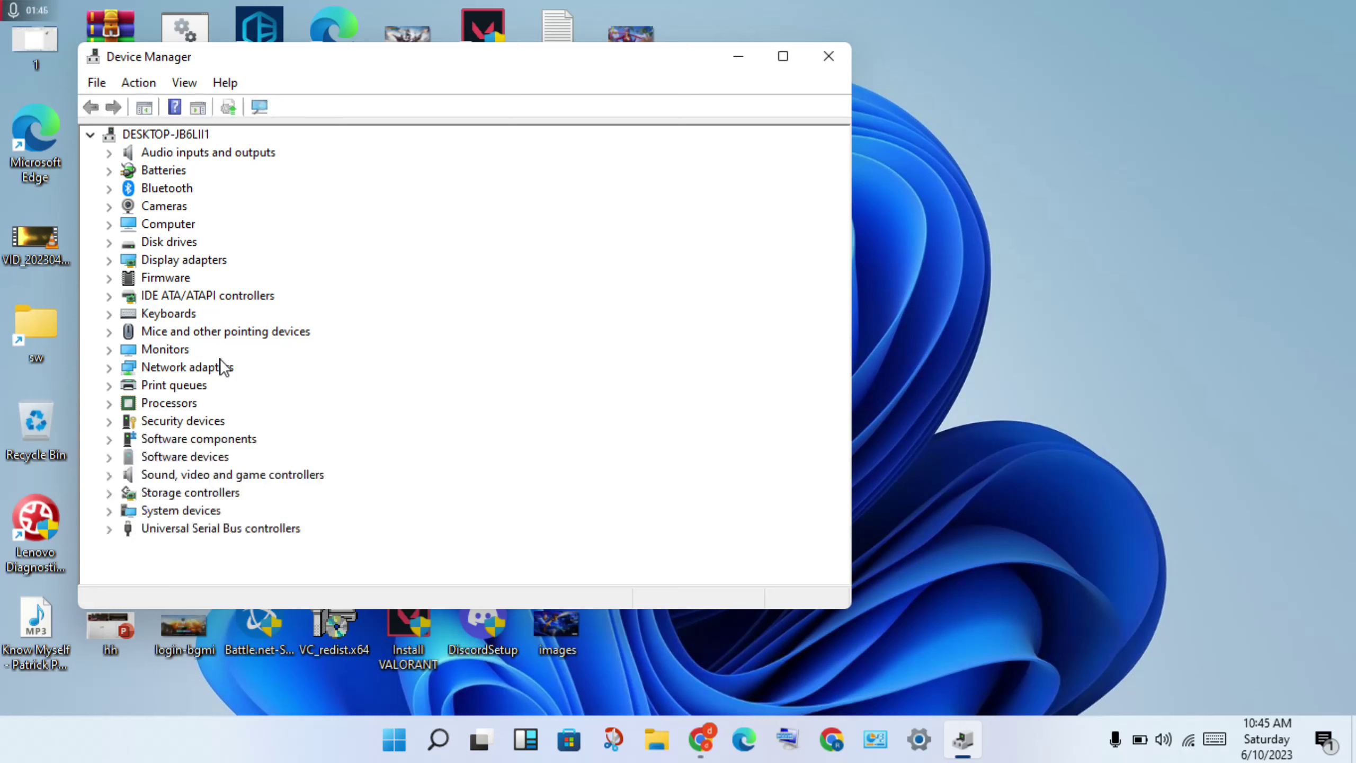
- Run an automatic driver update search for the Qualcomm Atheros QCA9377 Wireless Network Adapter and close the update wizard
double_click(206, 369)
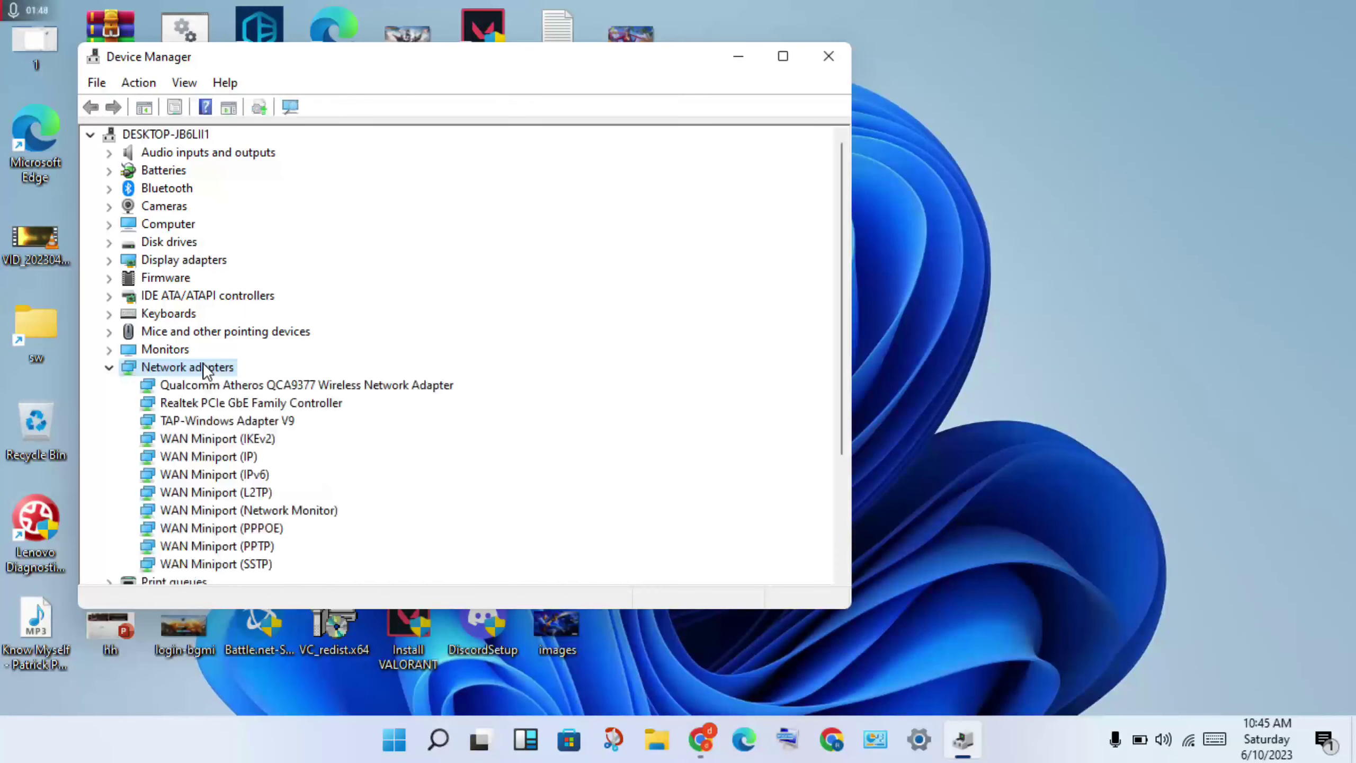
left_click(363, 383)
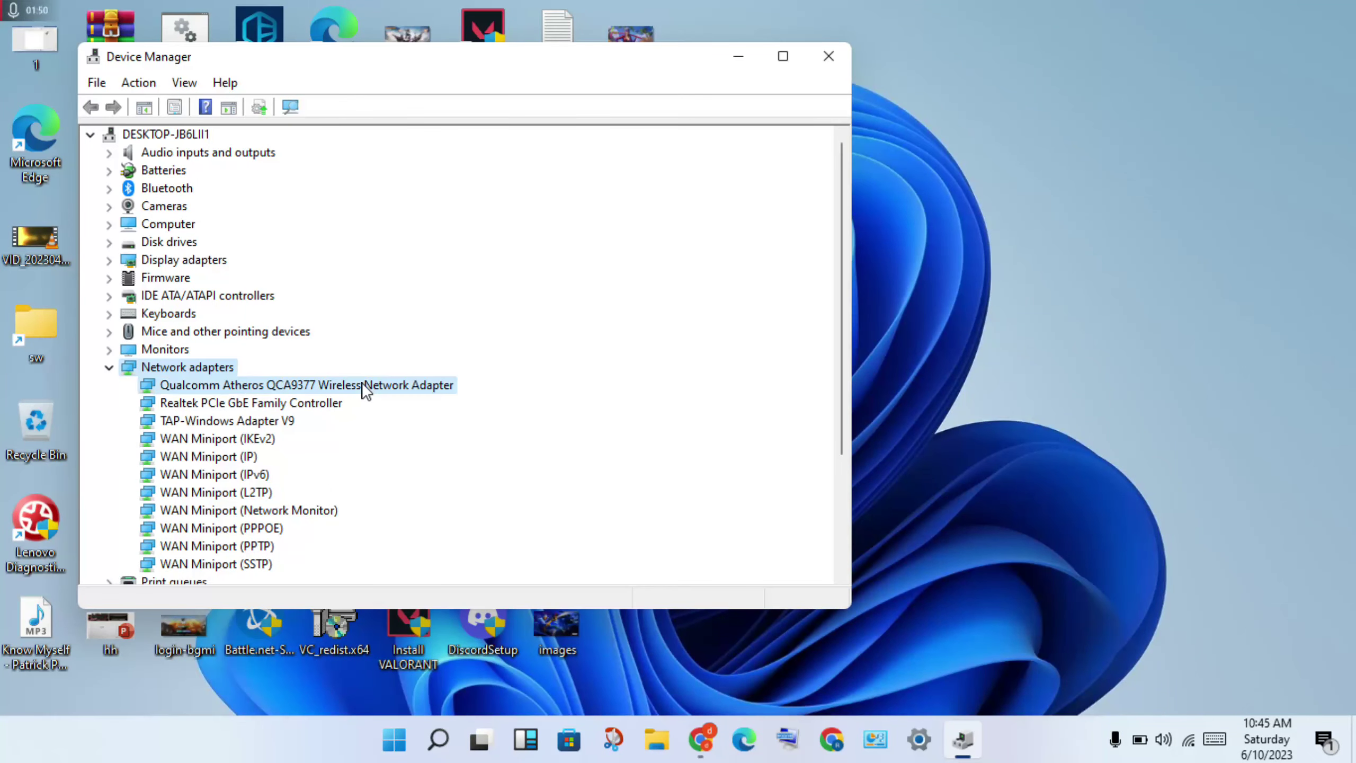
right_click(362, 387)
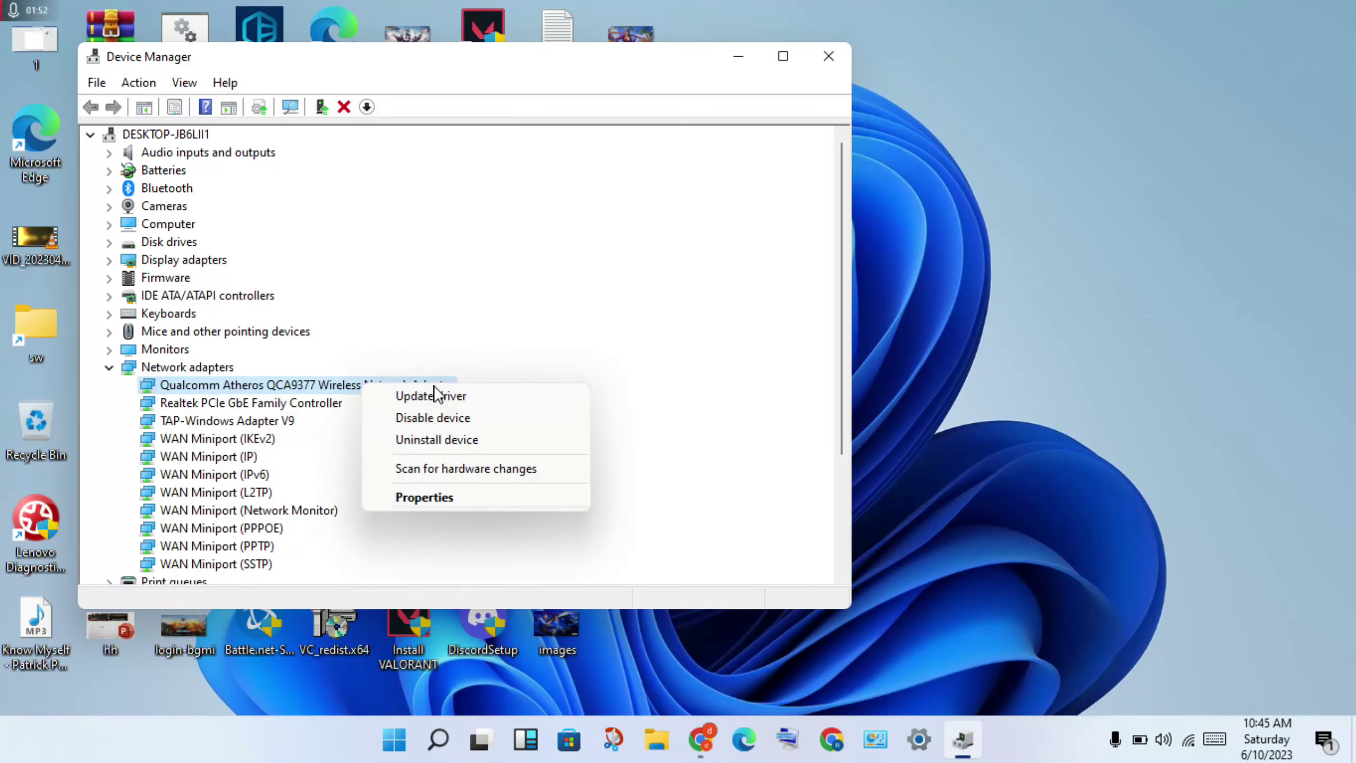
left_click(458, 395)
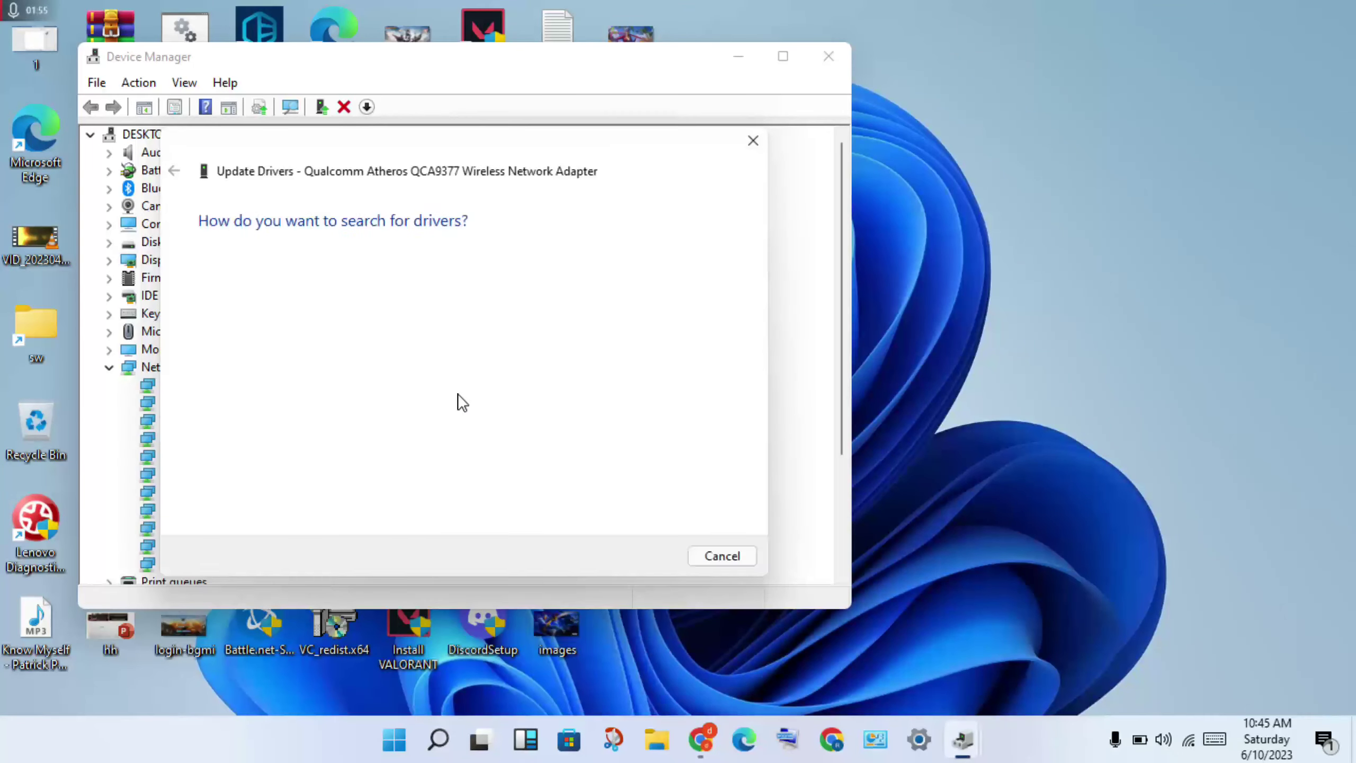
left_click(419, 323)
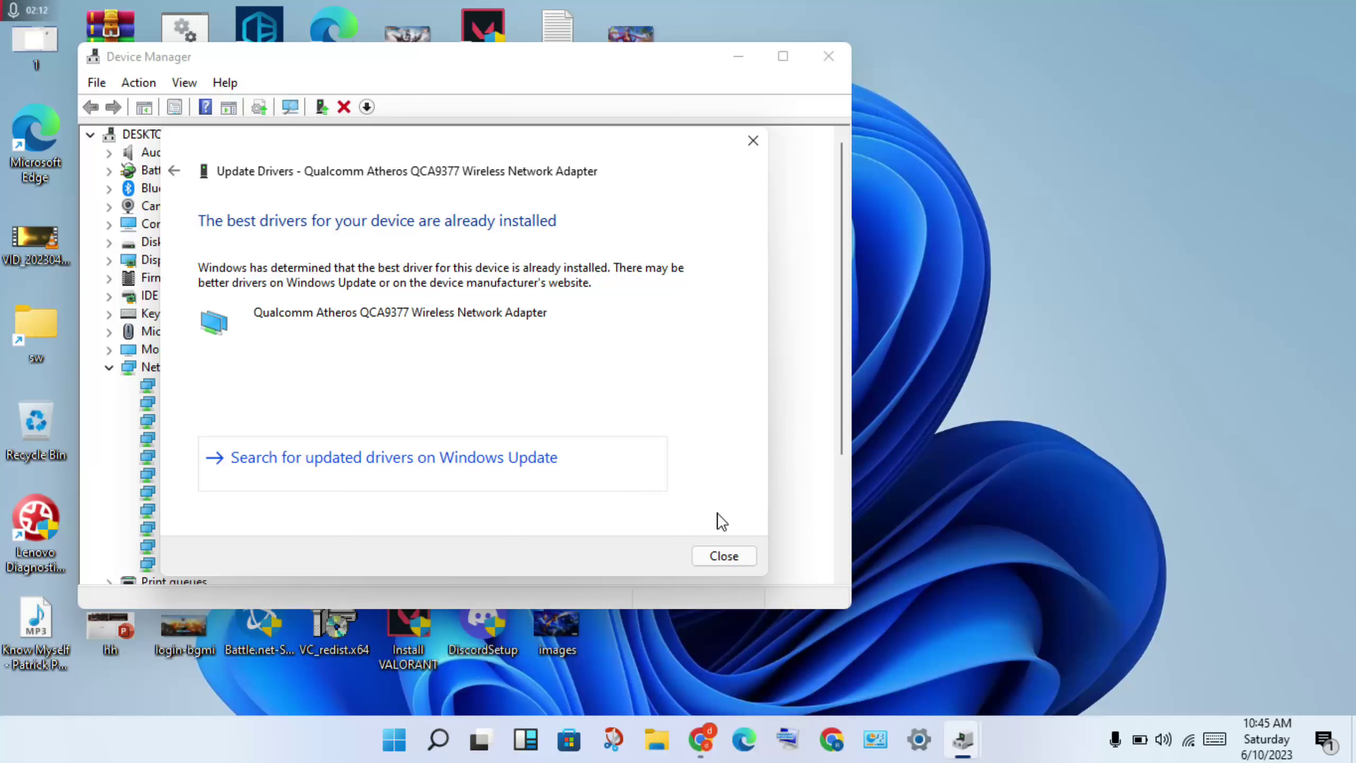
left_click(739, 554)
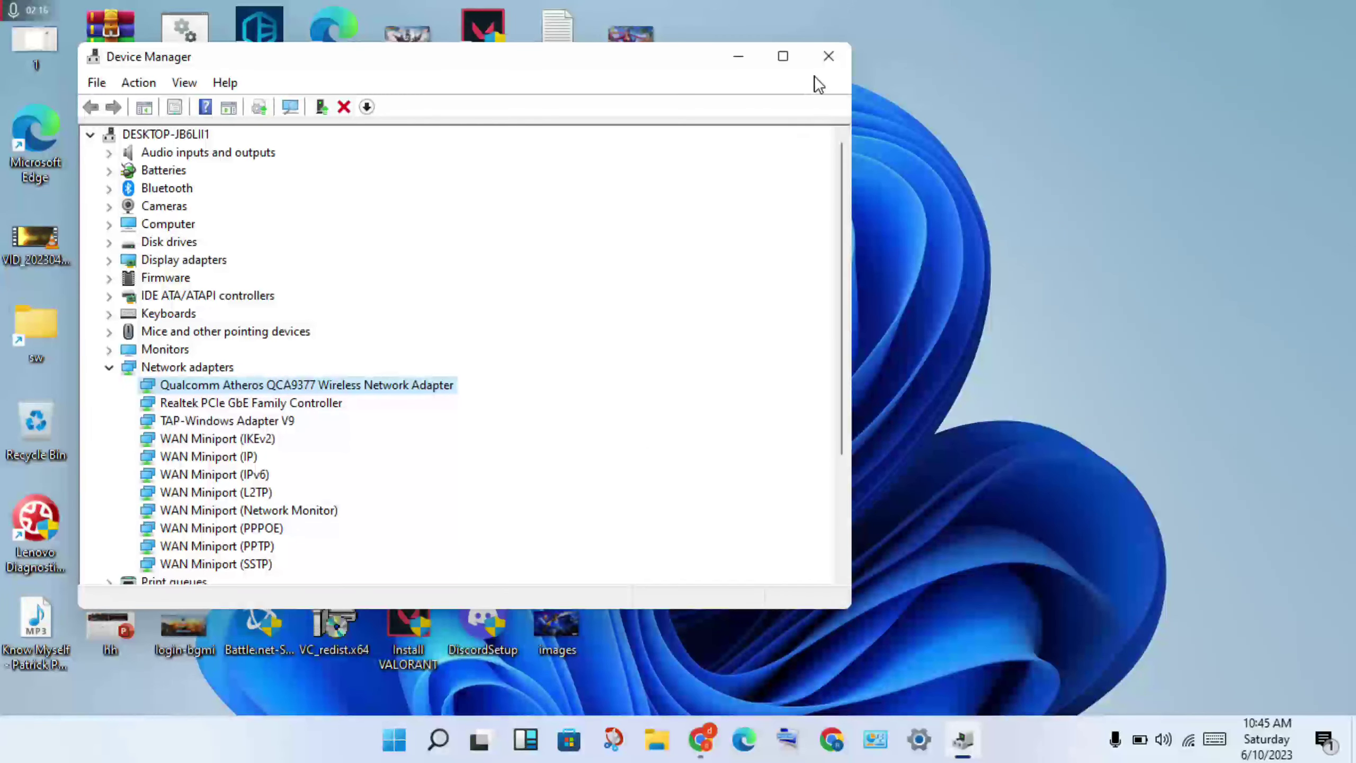
right_click(384, 385)
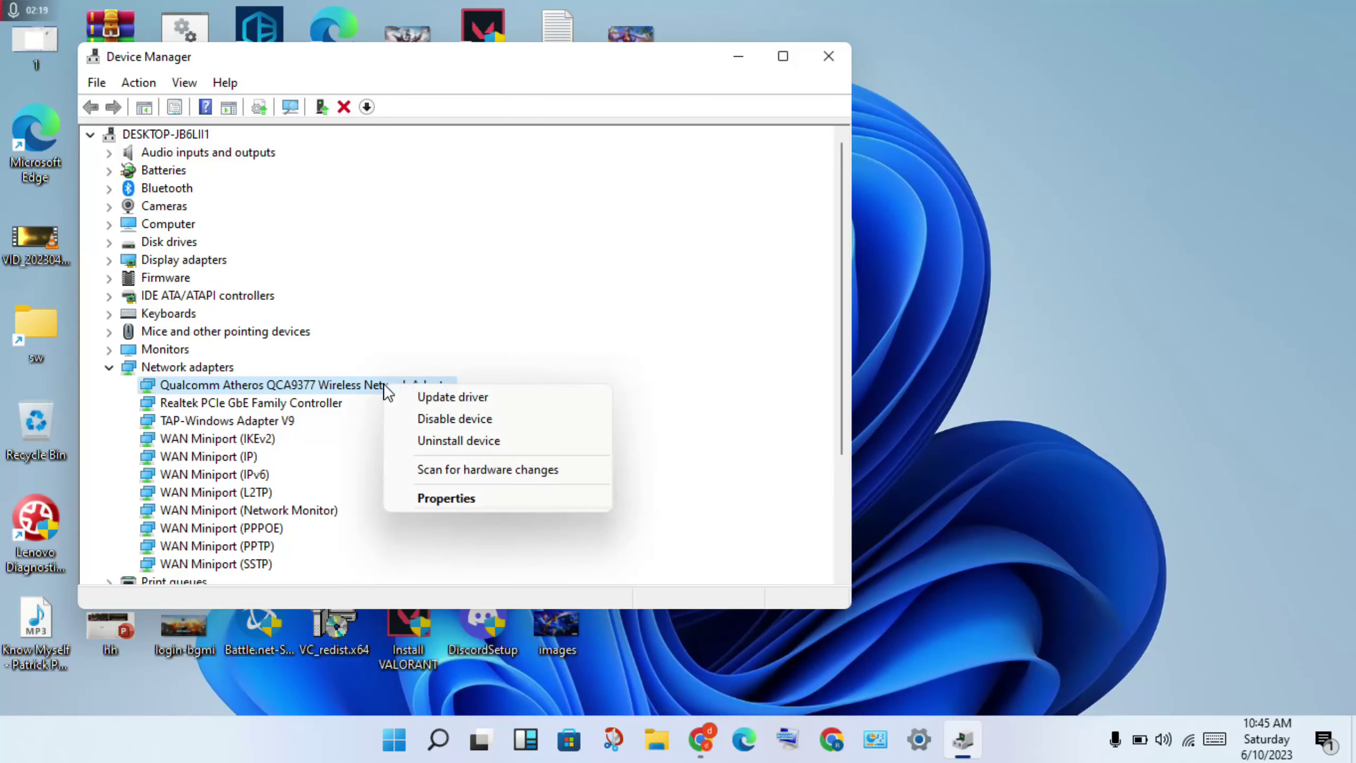
left_click(477, 443)
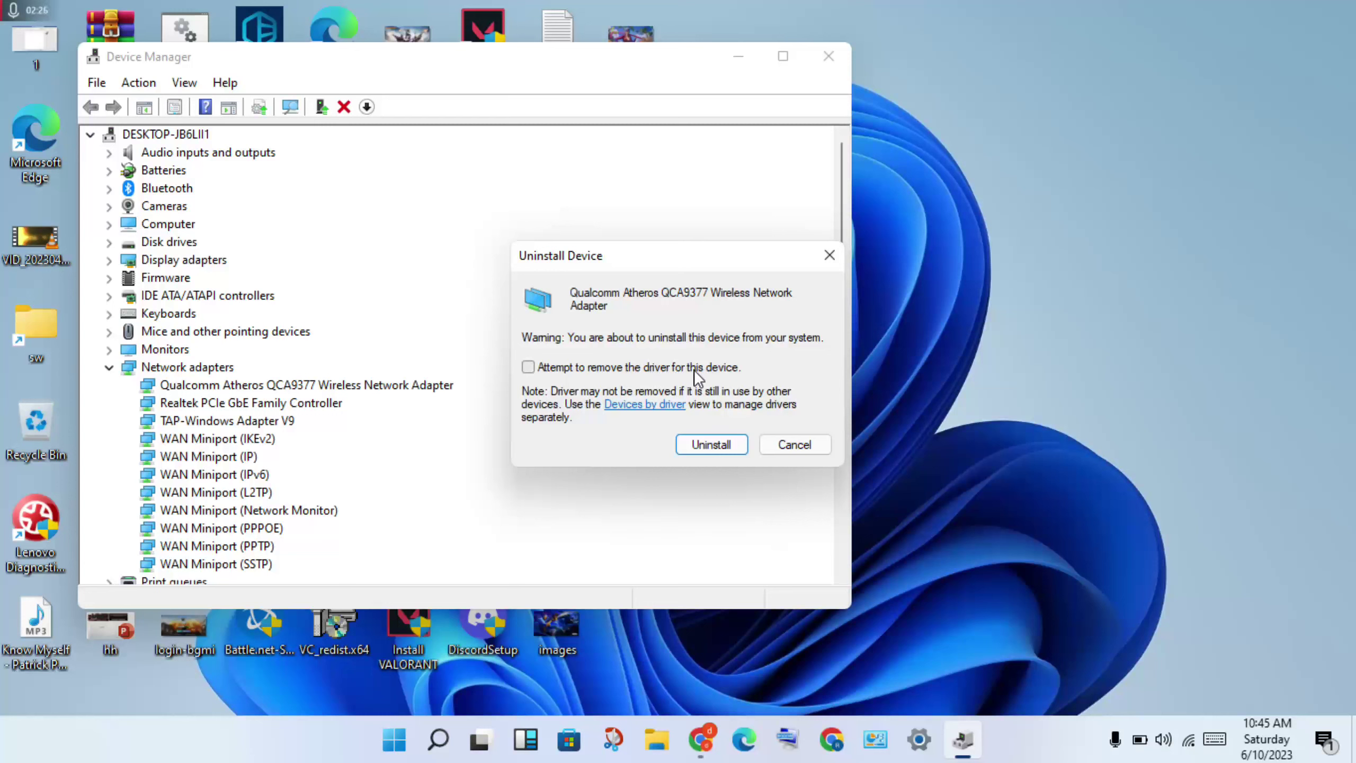
left_click(530, 368)
left_click(529, 367)
left_click(797, 445)
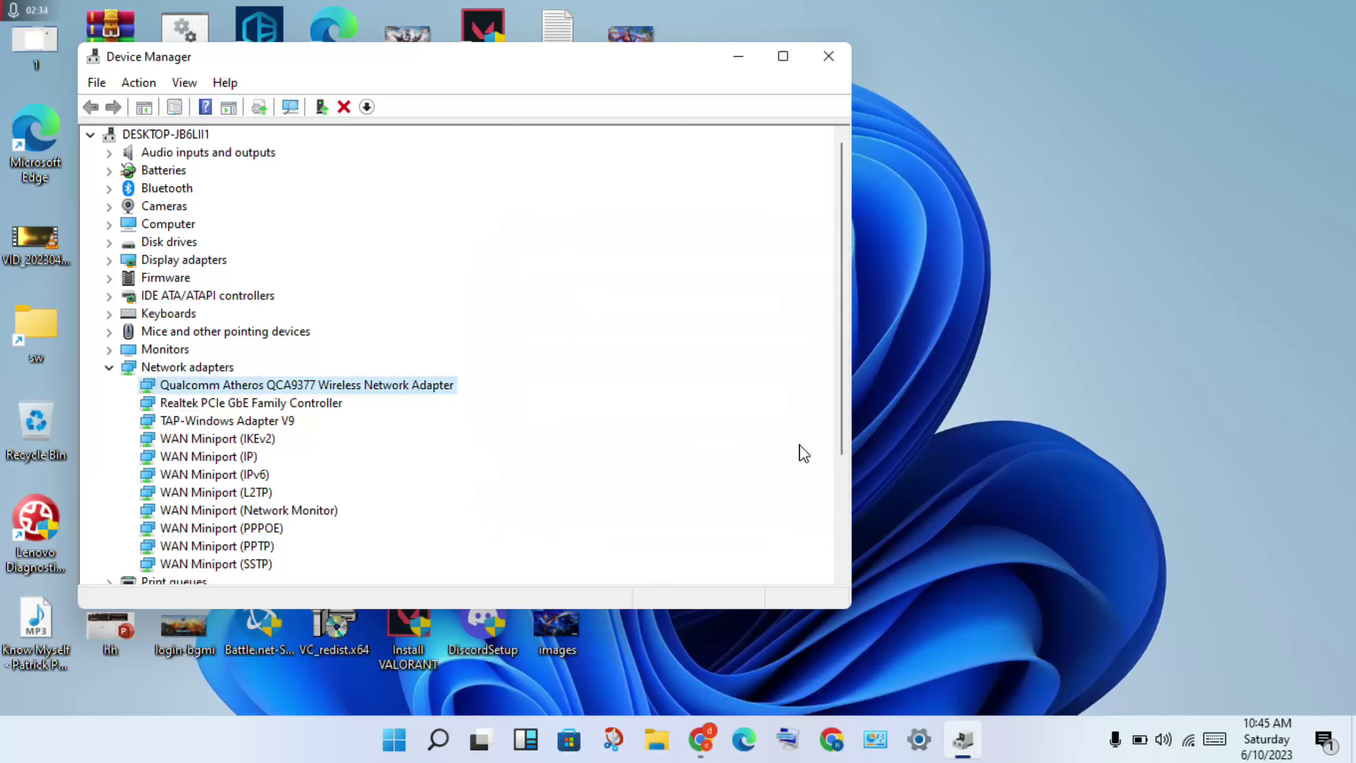
- Scan the computer for hardware changes and close Device Manager
left_click(290, 107)
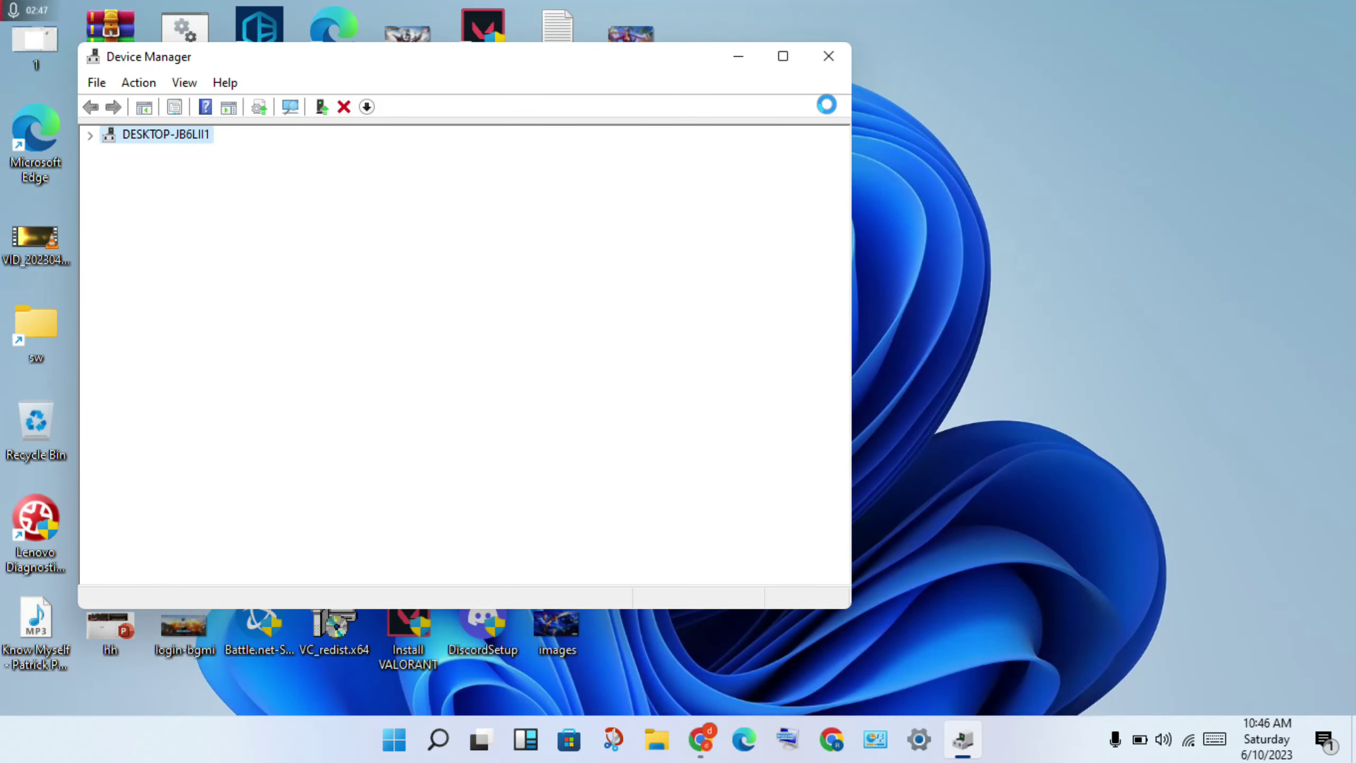
left_click(829, 57)
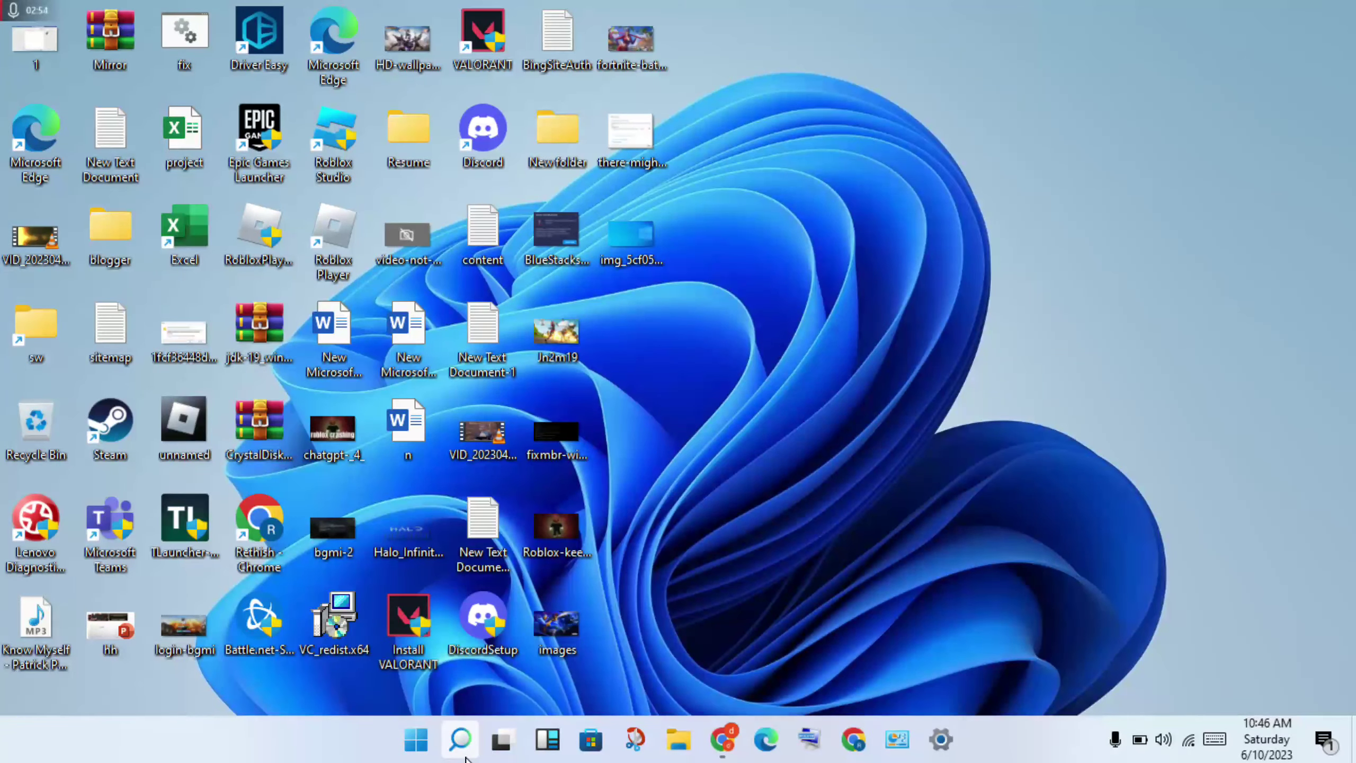
- Search Windows for "cmd" and run Command Prompt as administrator, approving the elevation request
left_click(460, 740)
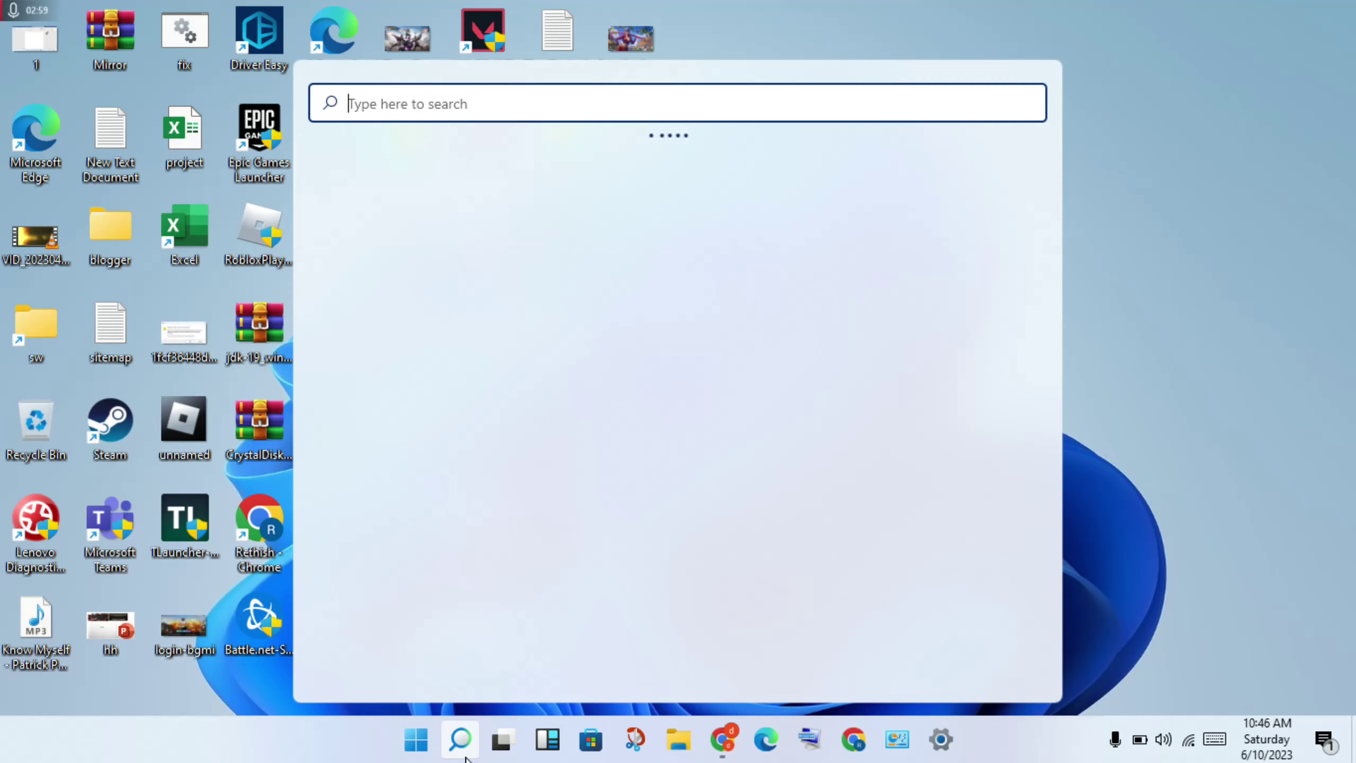
type("cmd")
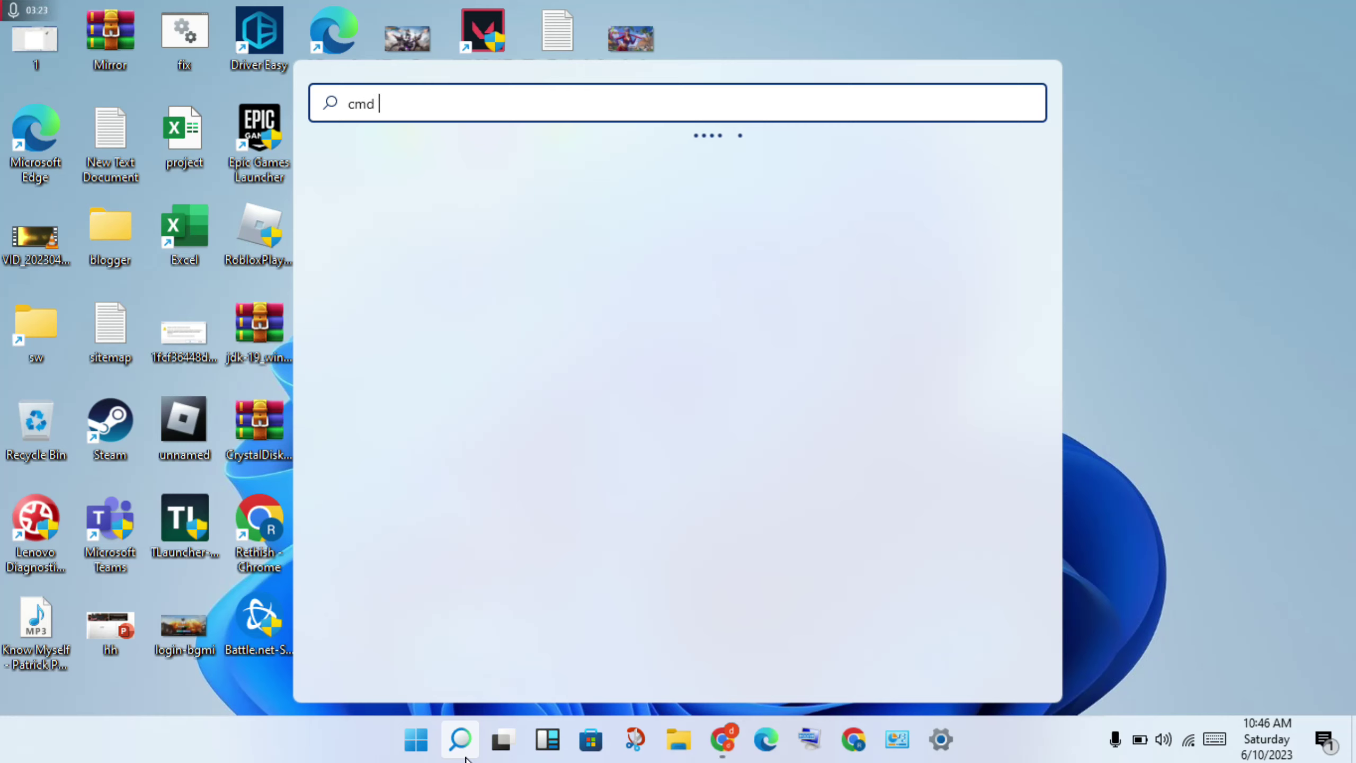
key("BackSpace")
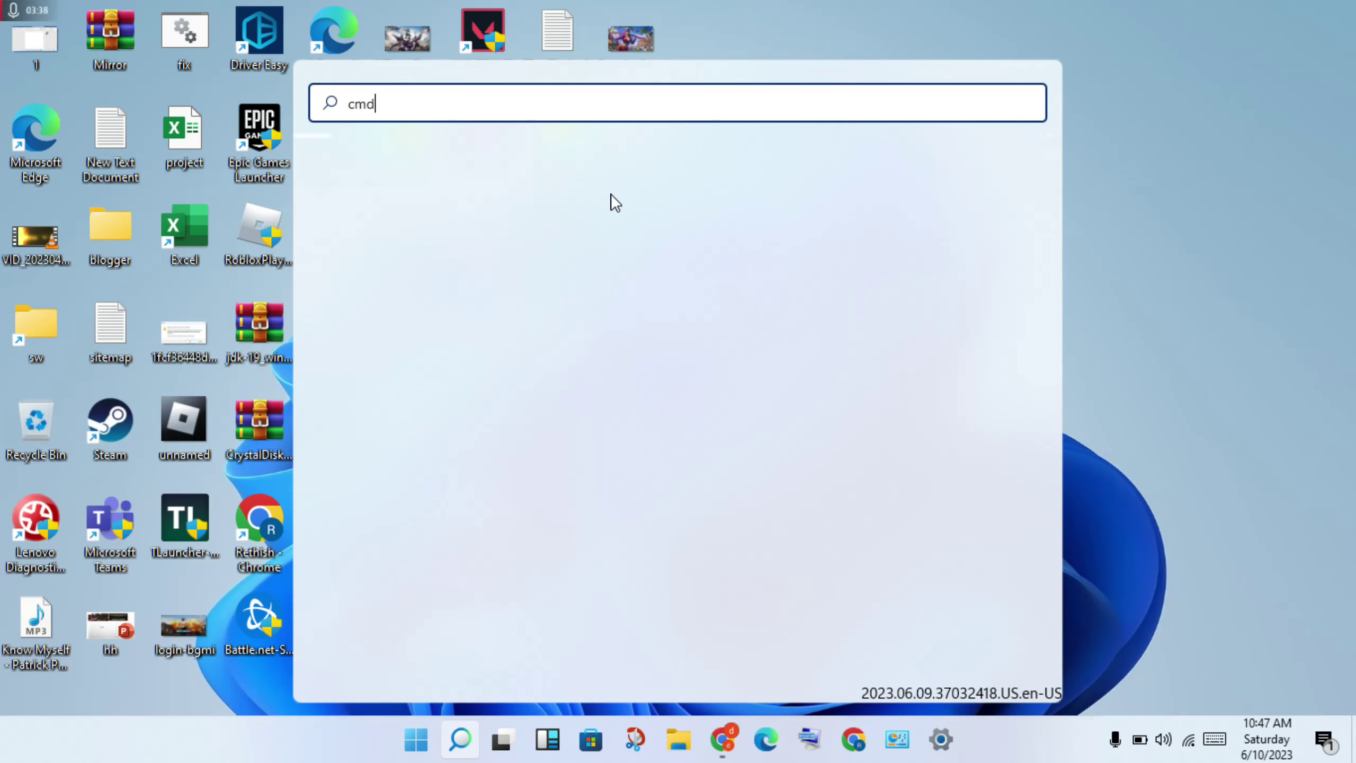
key("BackSpace")
key("BackSpace")
key("BackSpace")
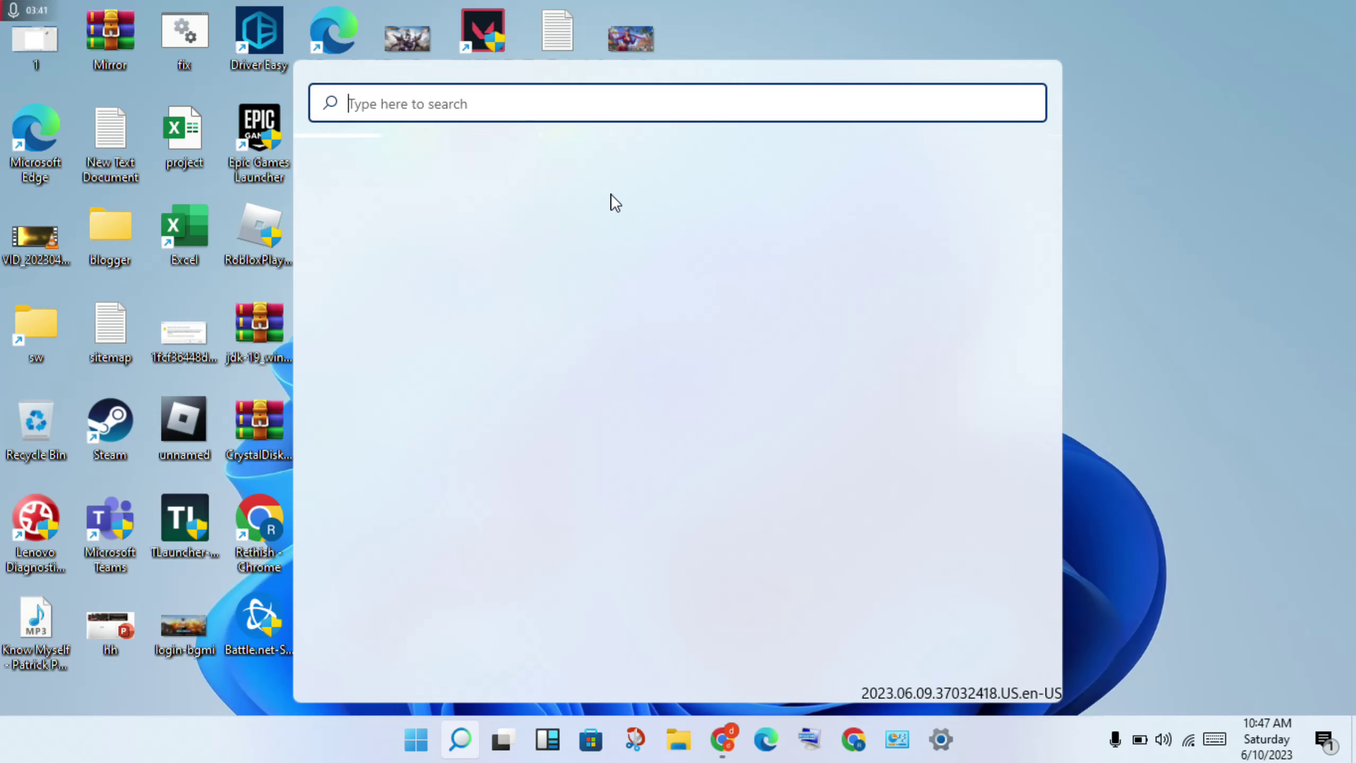
type("cmd")
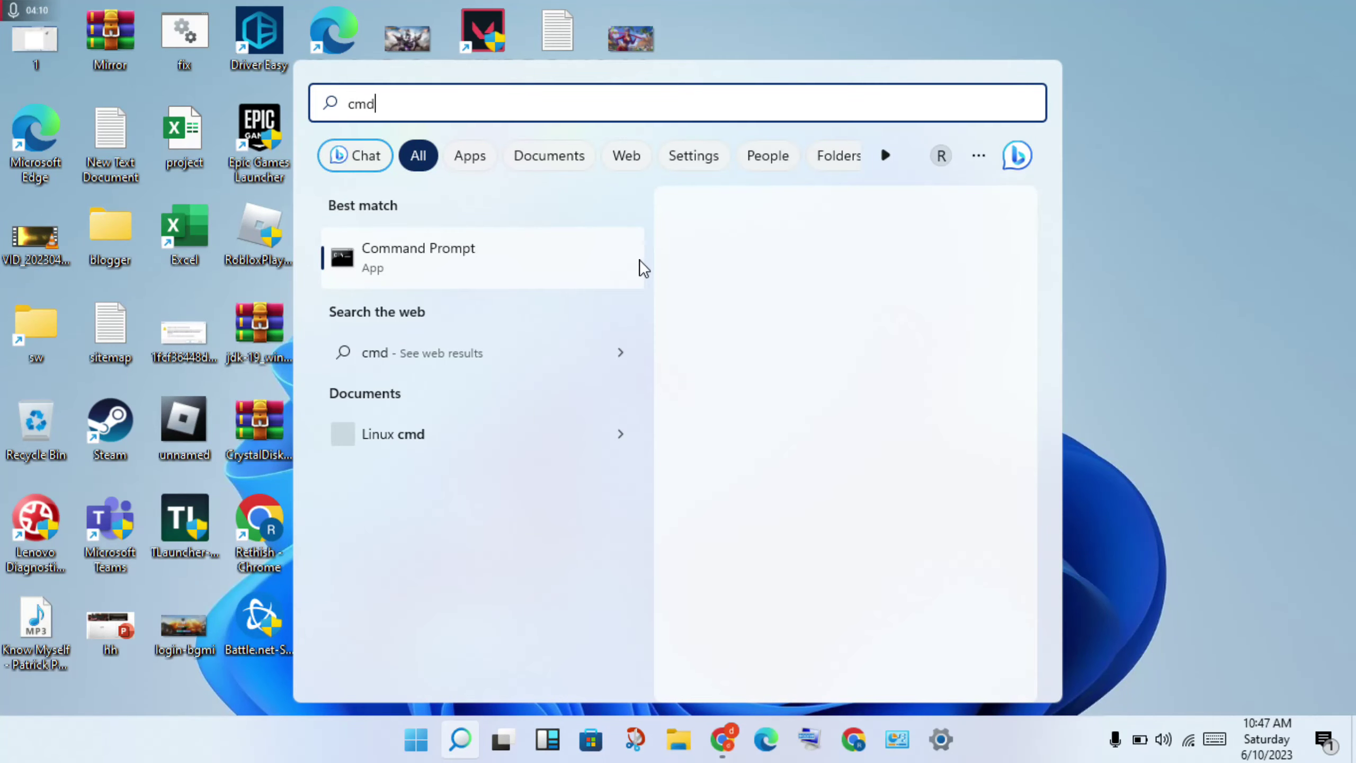
right_click(566, 254)
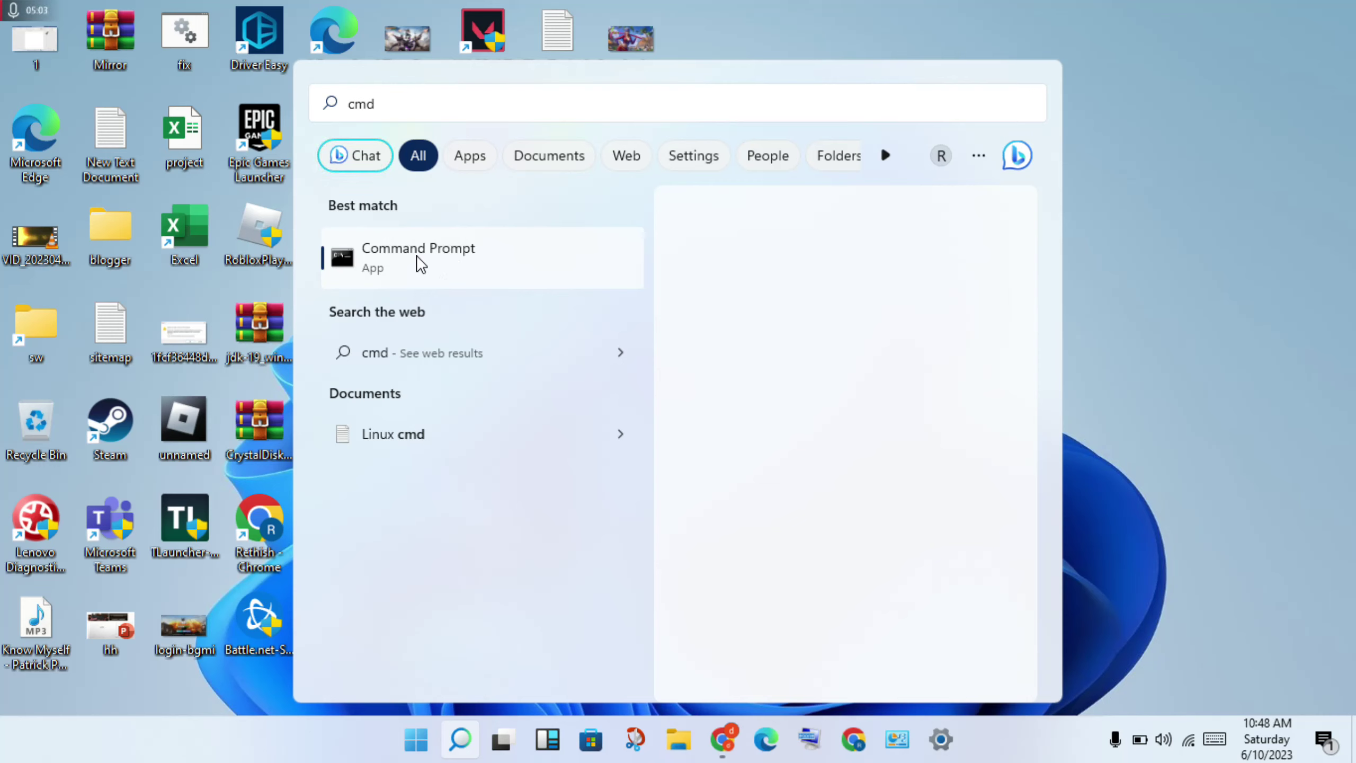
right_click(480, 271)
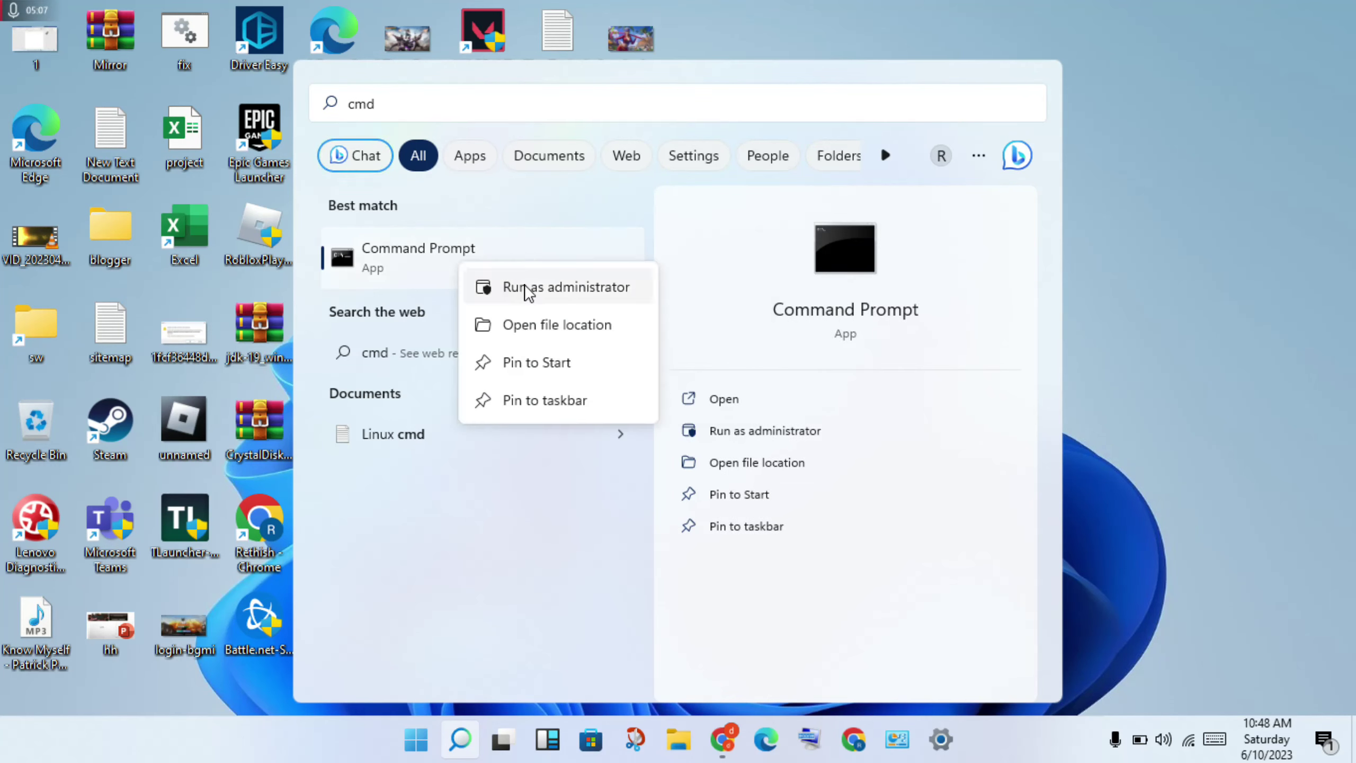
left_click(545, 291)
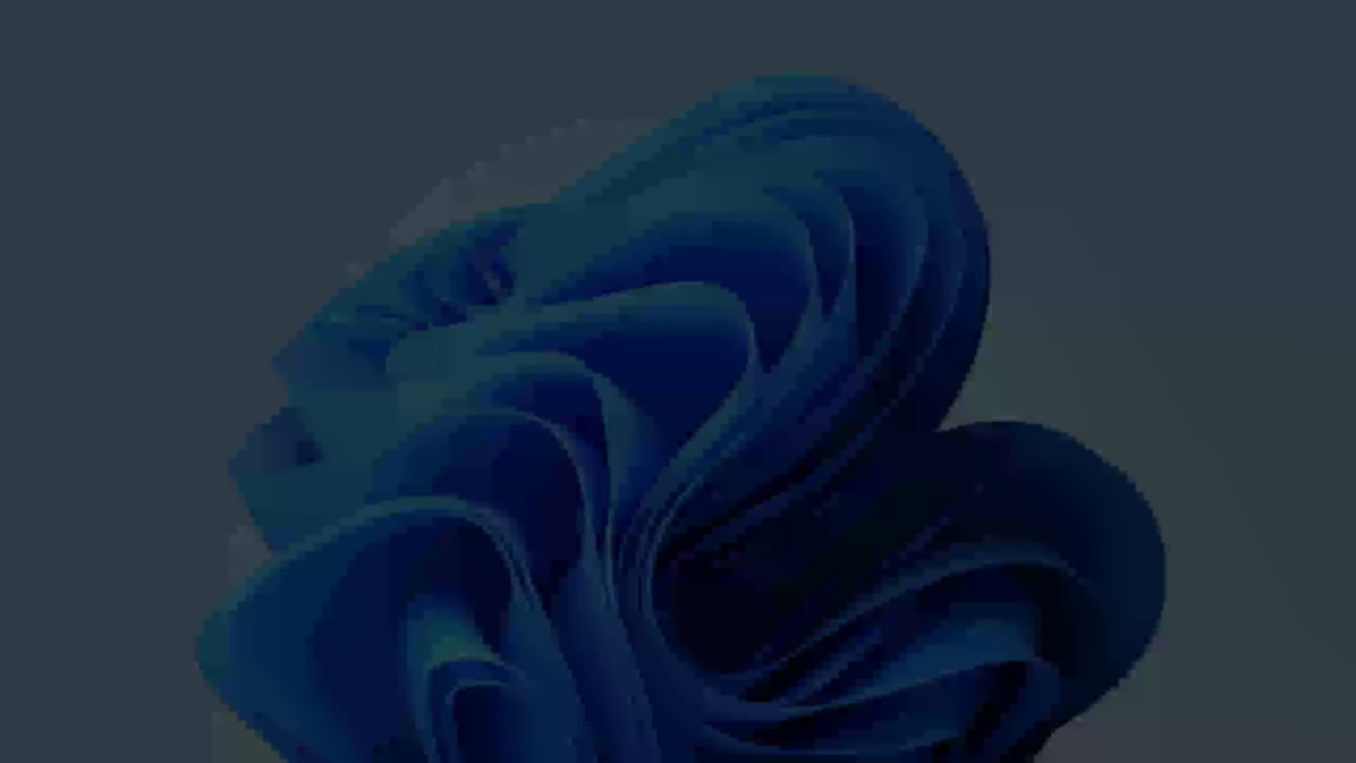
key("Left")
key("Return")
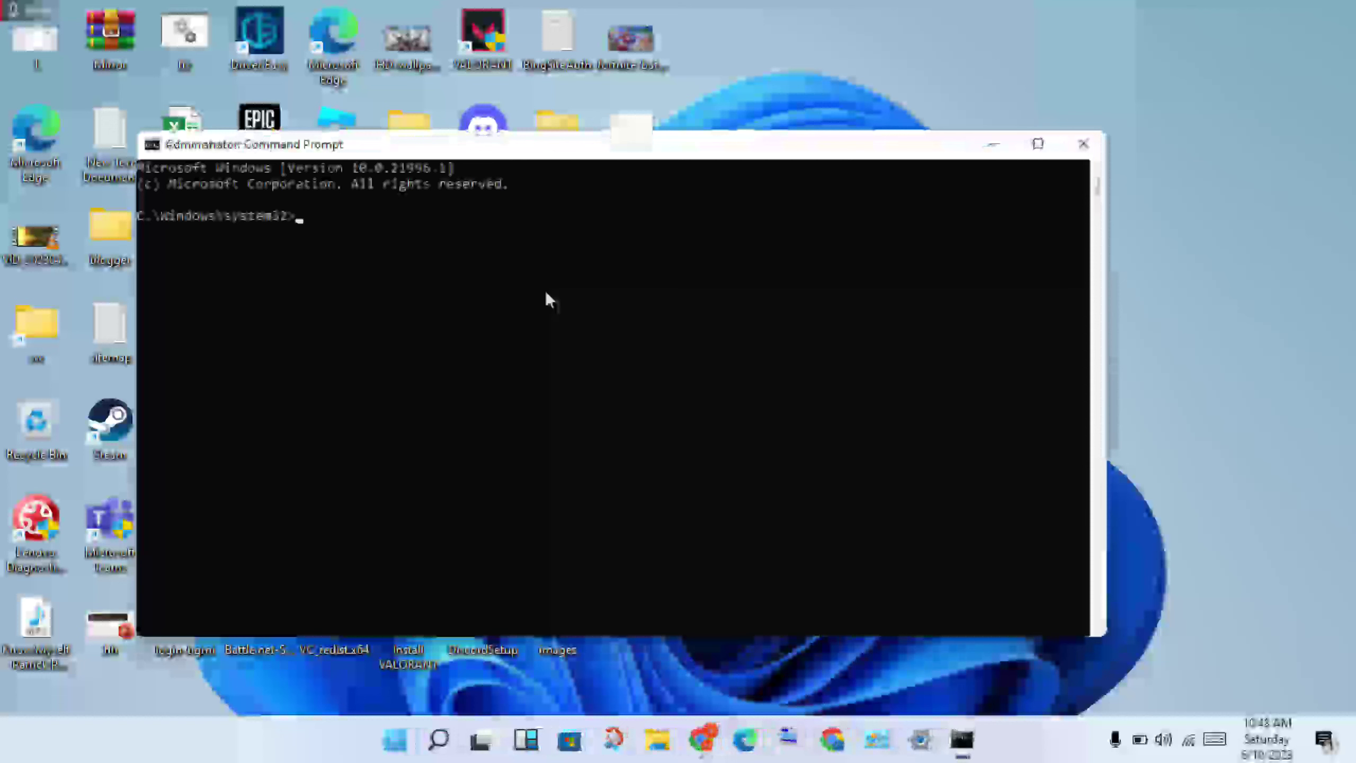
- Flush the DNS cache with "ipconfig /flushdns" and reset Winsock with "netsh winsock reset", closing the Command Prompt with "exit"
type("ipconfig /flushdns")
key("Return")
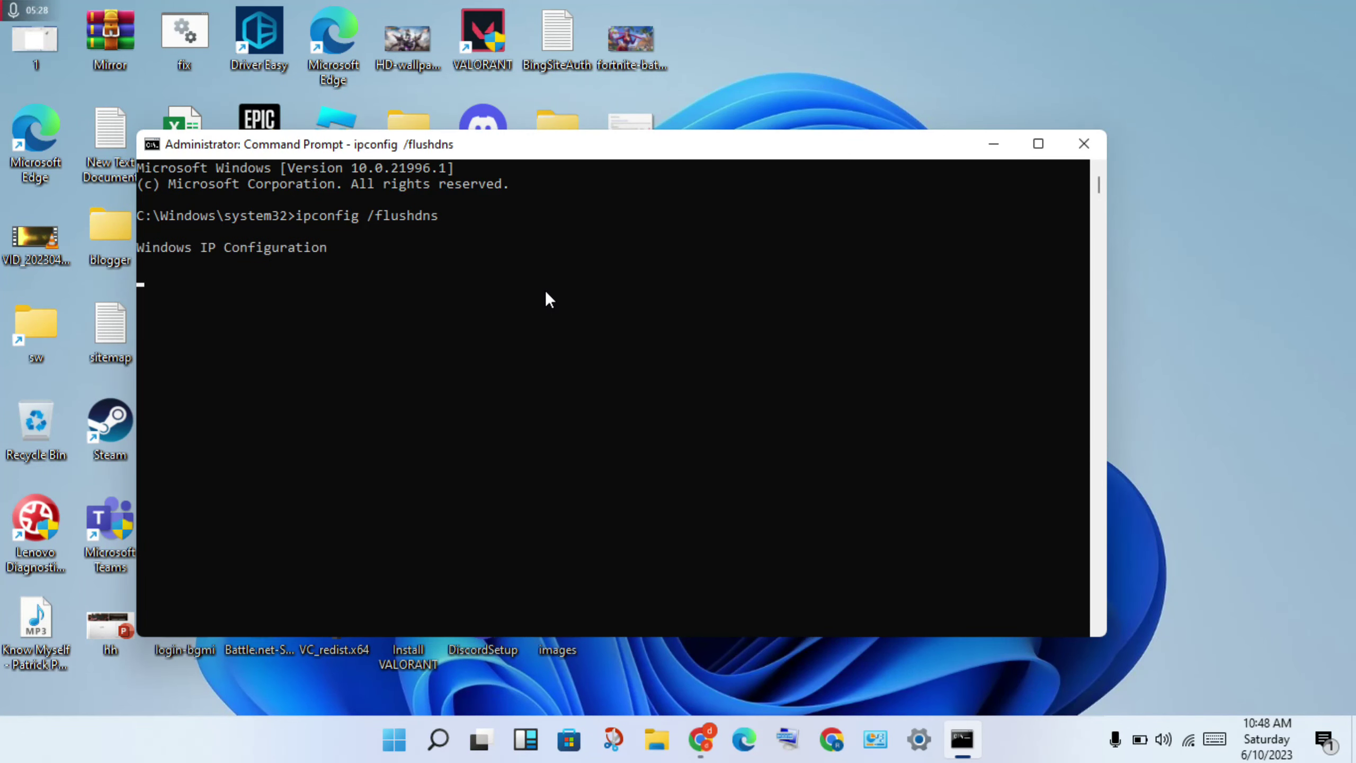
type("netsh")
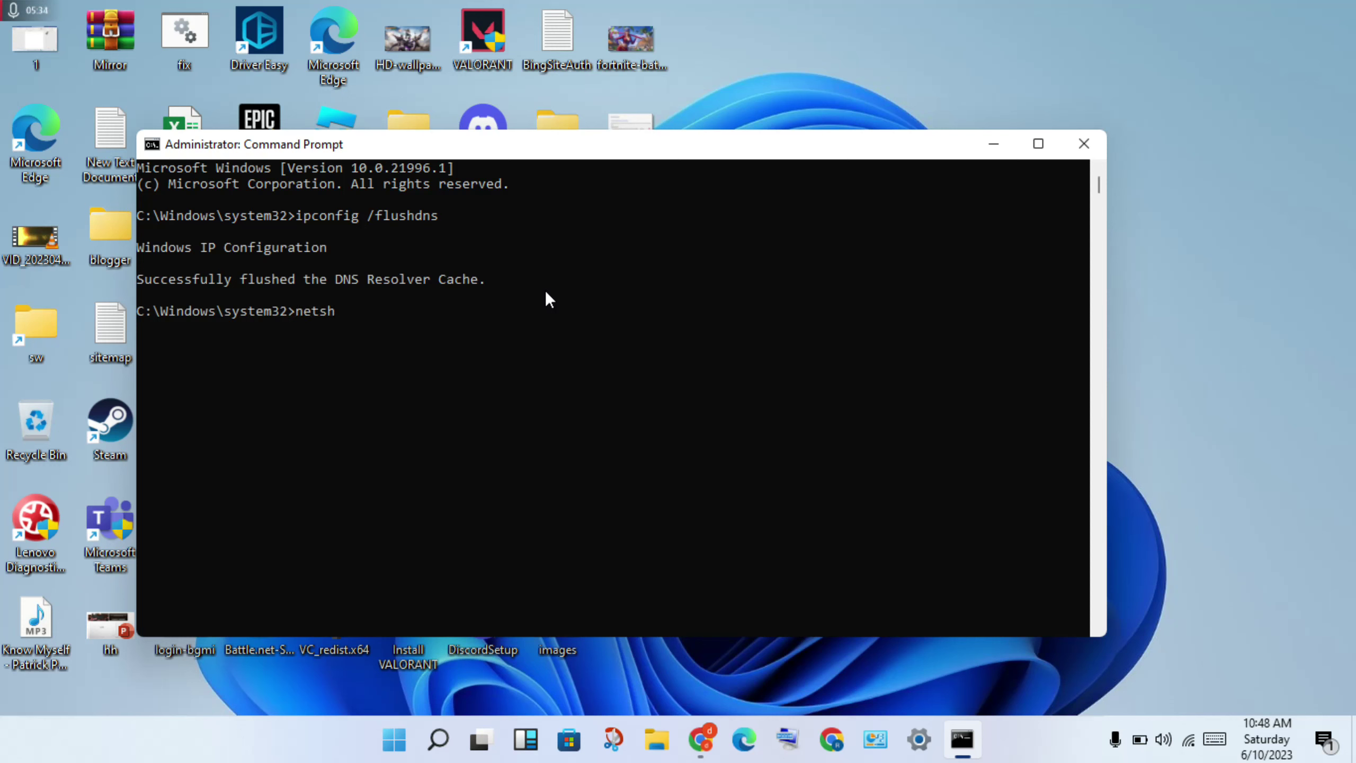
type(" winsock reset")
key("Return")
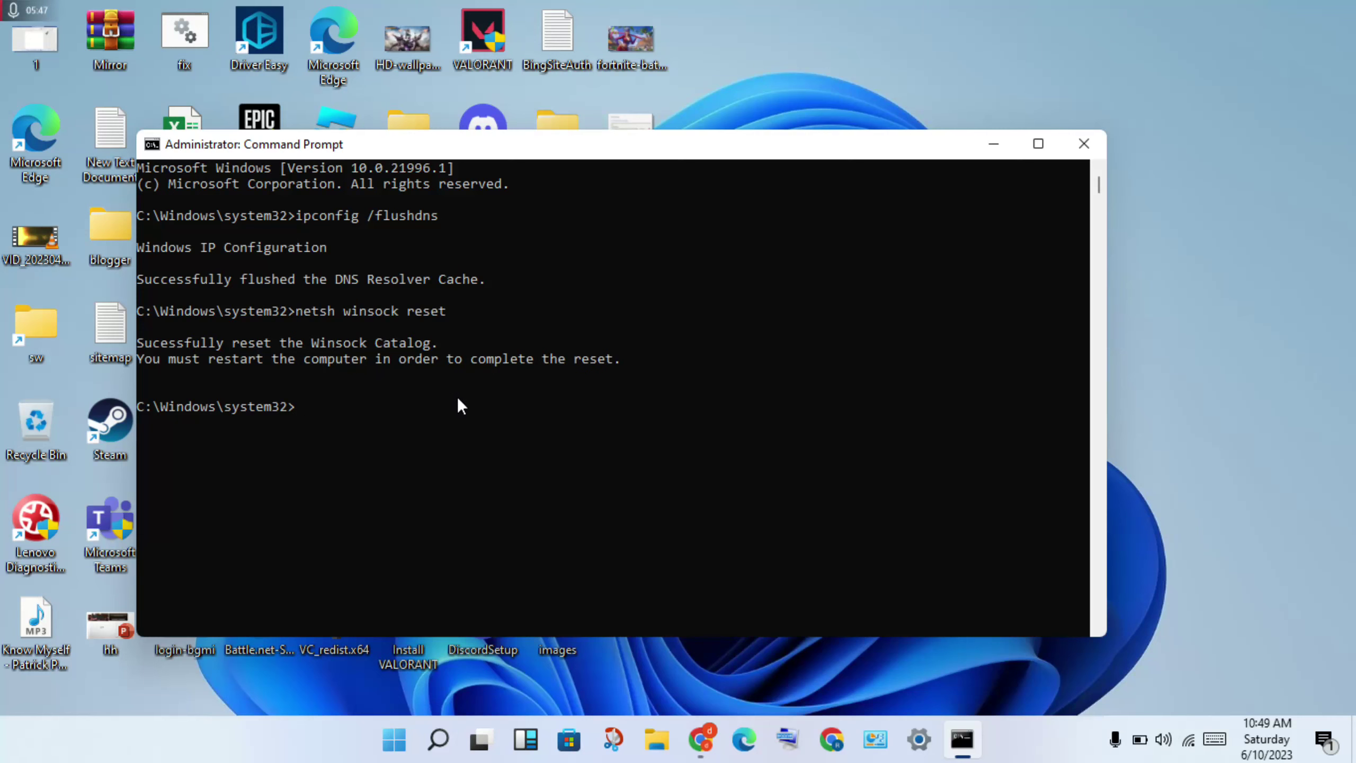
type("exit")
key("Return")
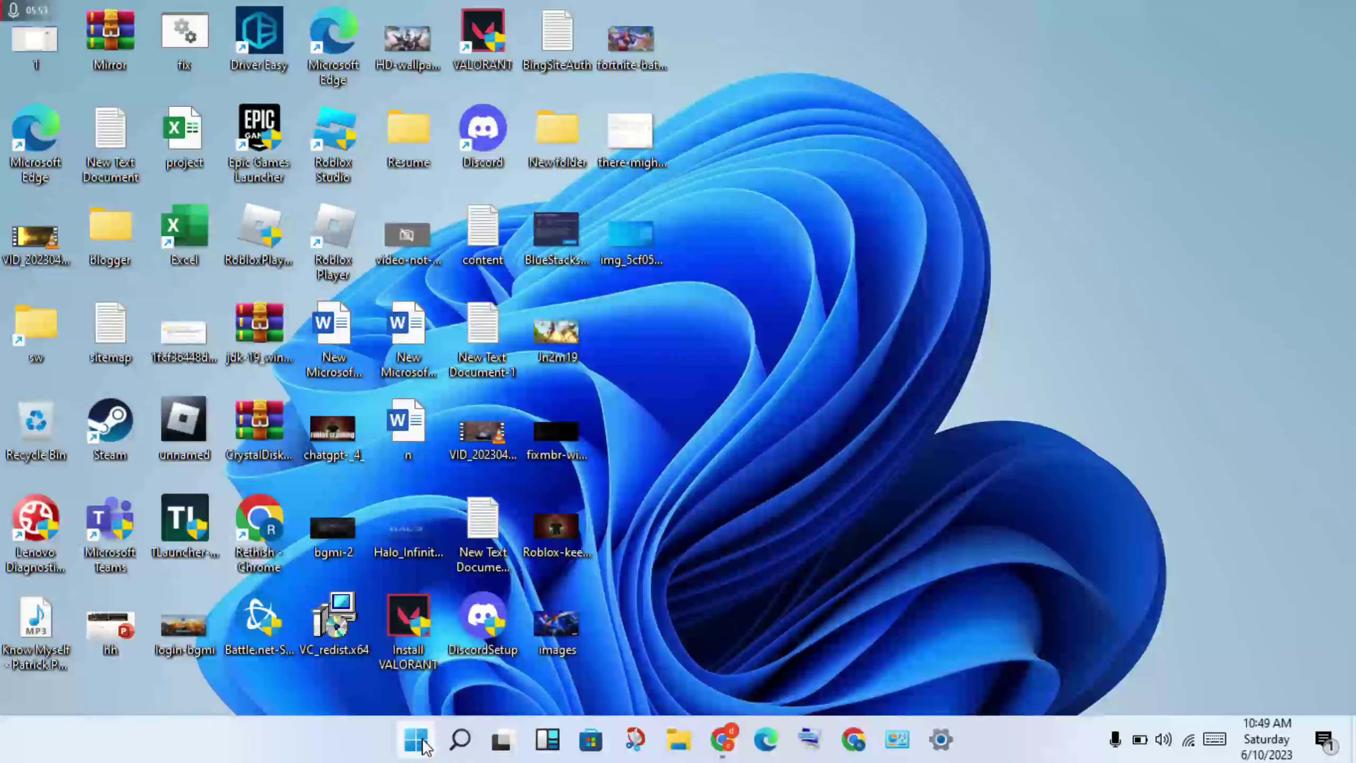
left_click(417, 742)
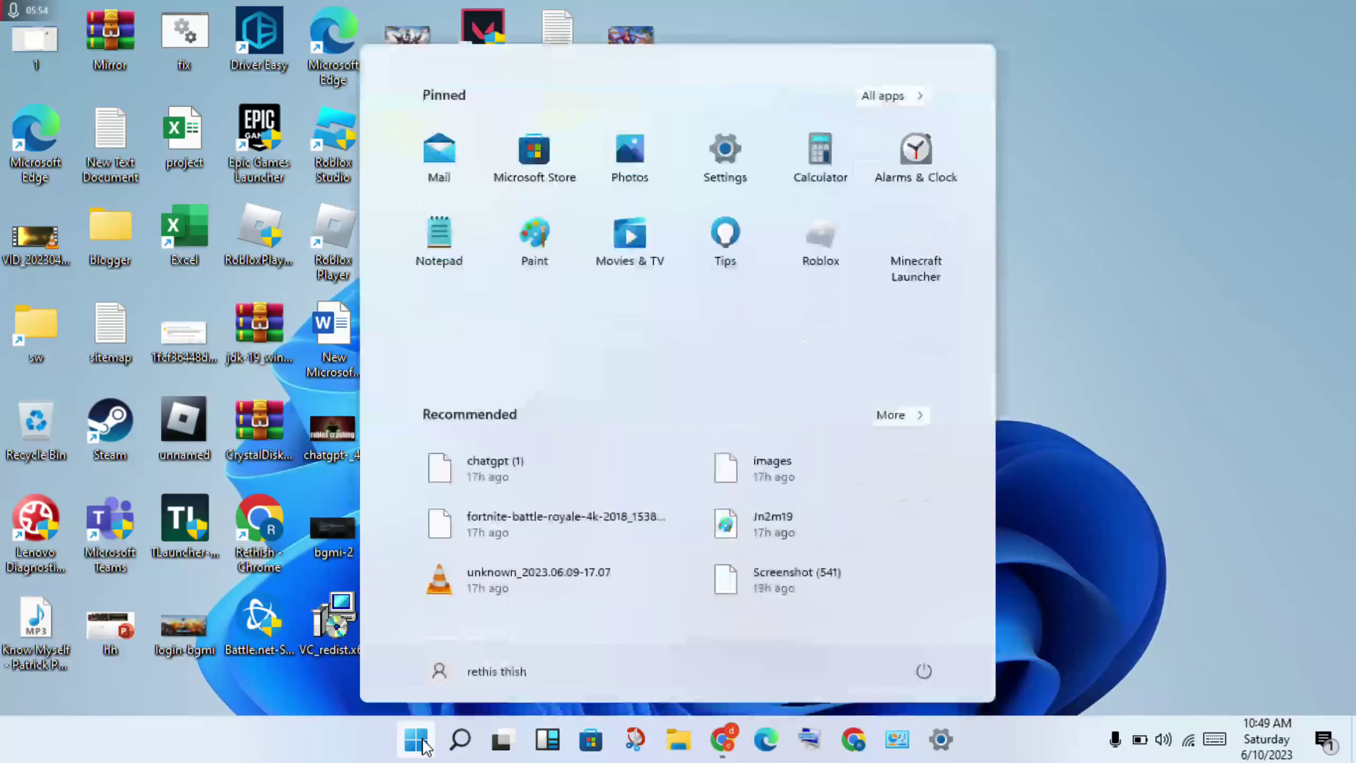
left_click(926, 683)
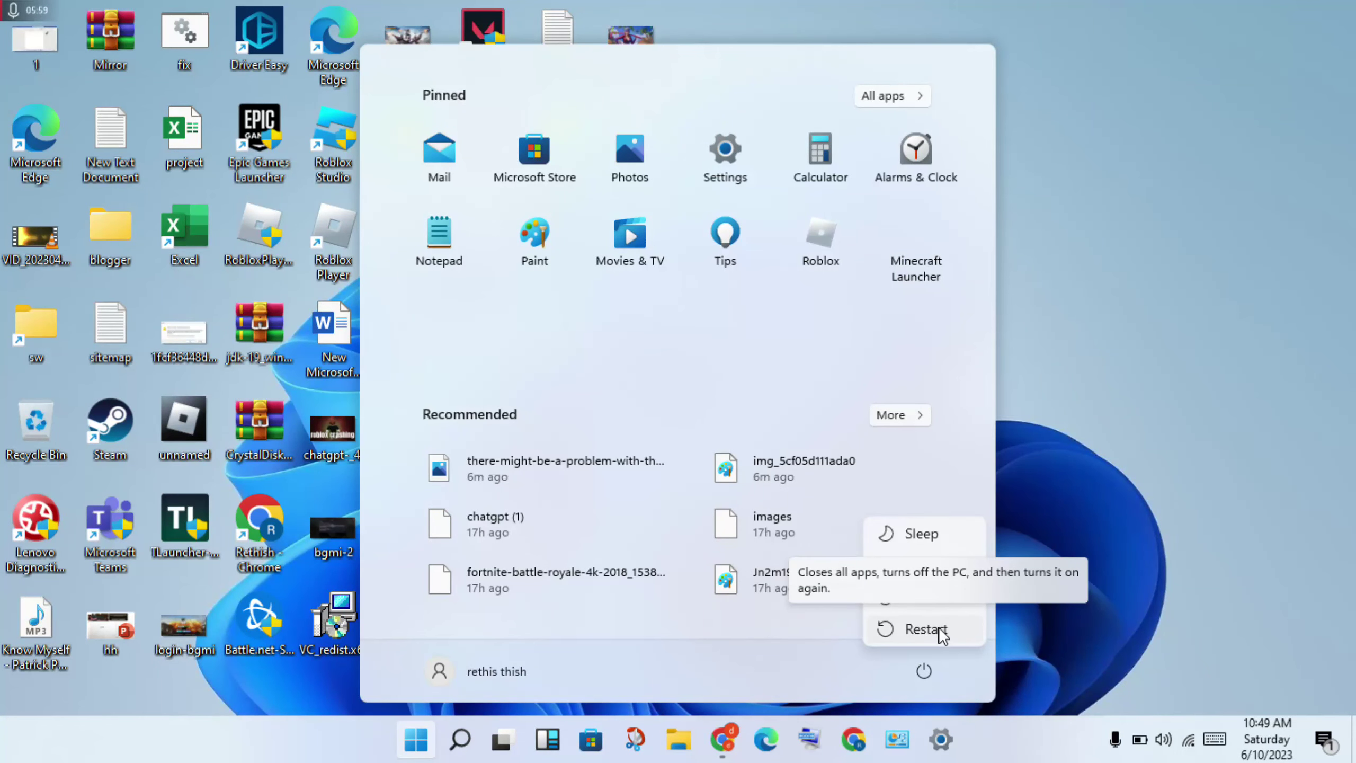
left_click(1107, 393)
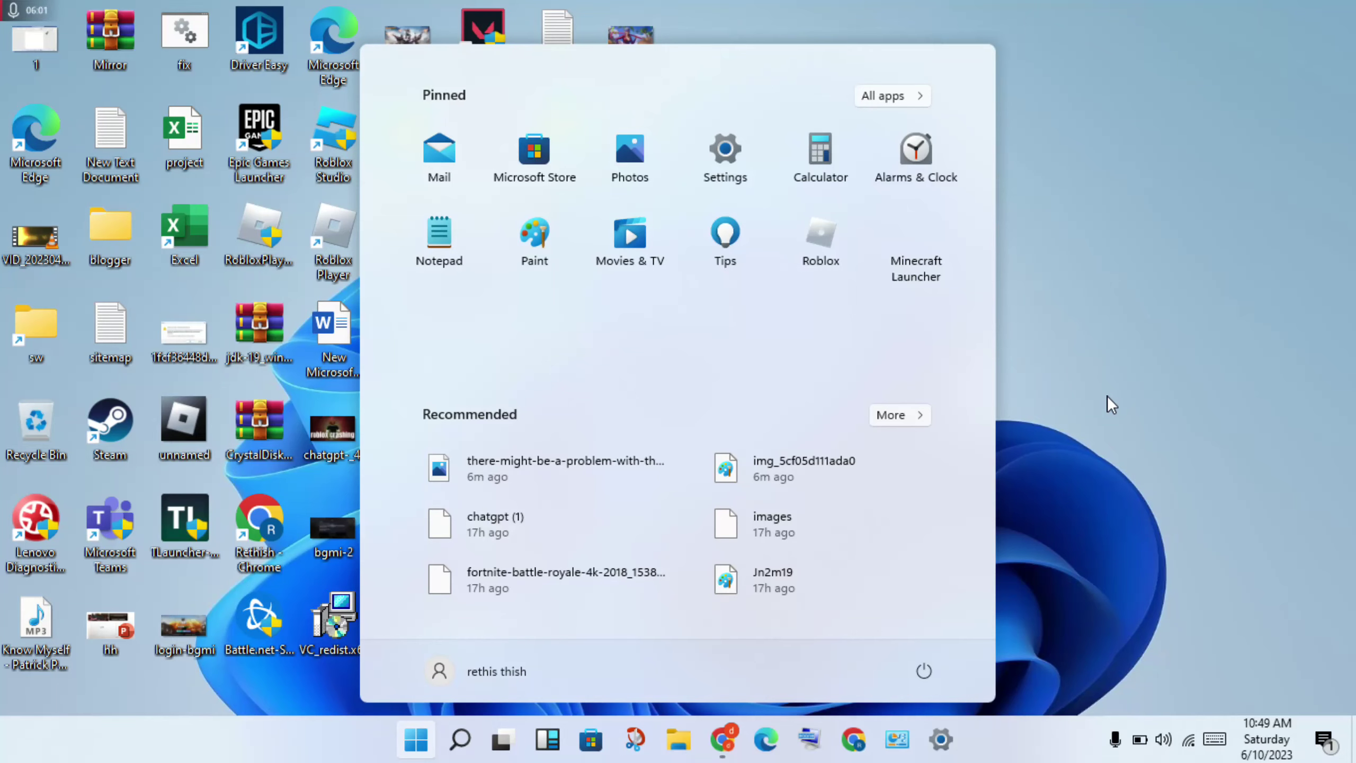
left_click(1107, 395)
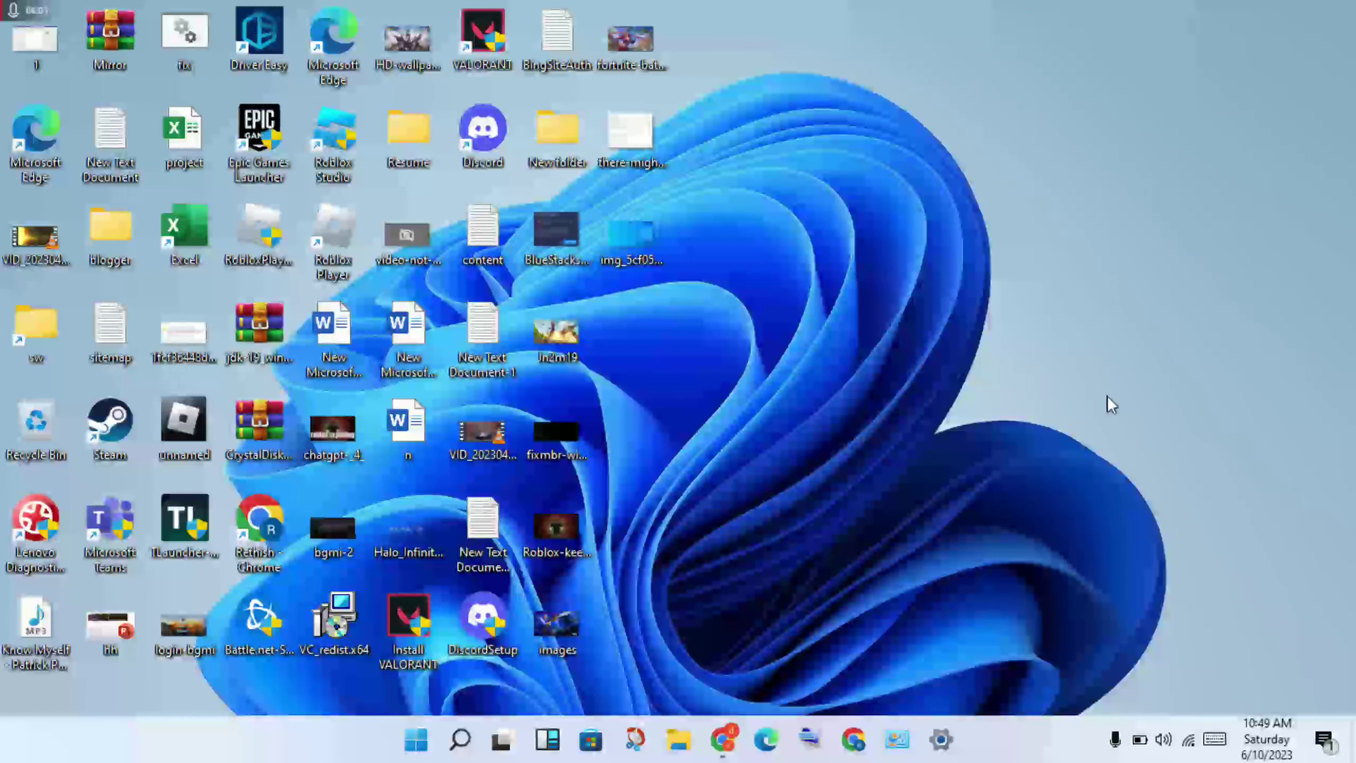